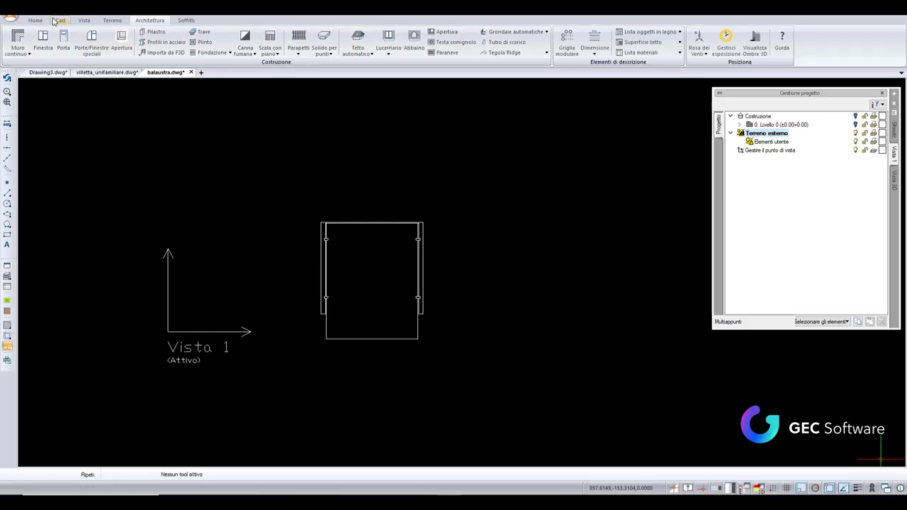
# Open the Oggetti 3D library panel from the Vista tab and show the user library
pyautogui.click(83, 20)
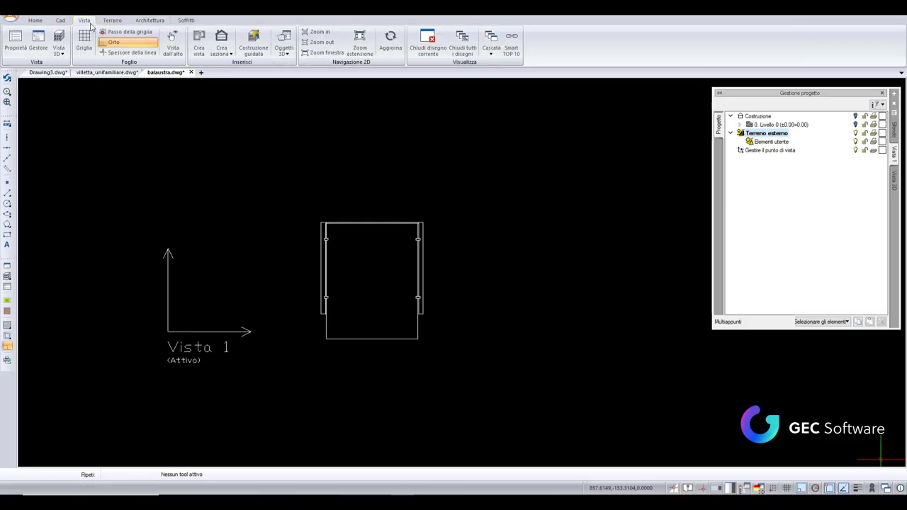
pyautogui.click(283, 44)
pyautogui.click(308, 69)
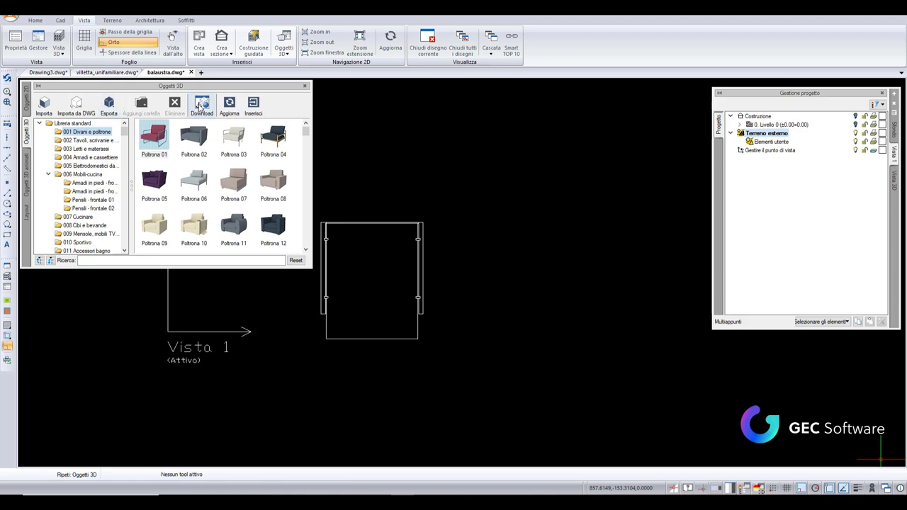
pyautogui.click(40, 125)
pyautogui.click(64, 133)
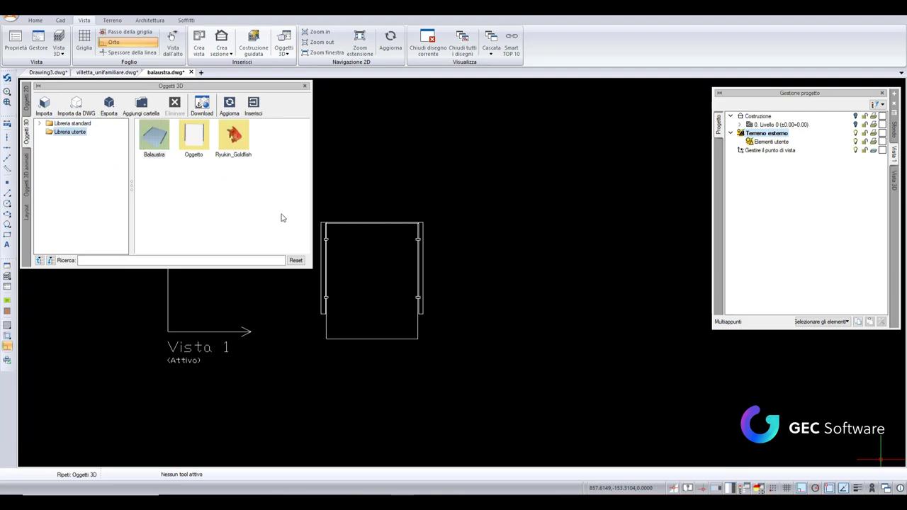
# Delete the Balaustra object from the user library, confirming with Sì
pyautogui.click(198, 151)
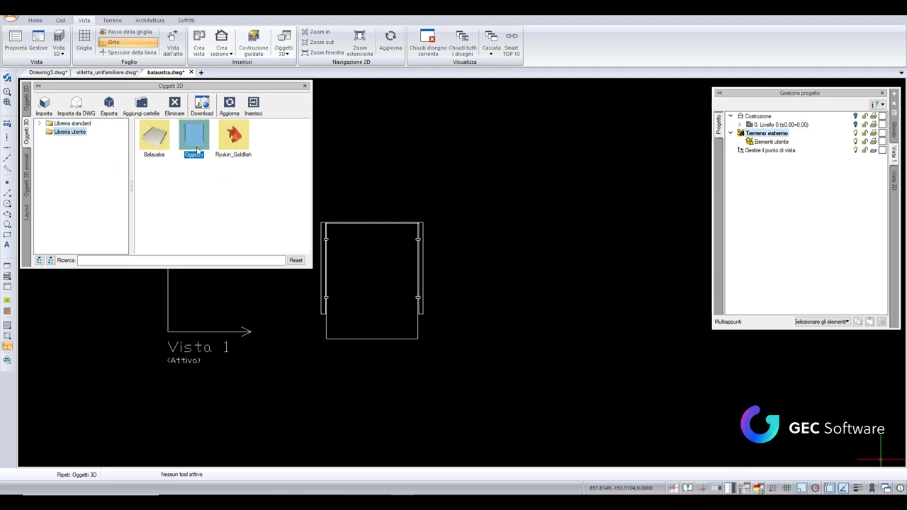
pyautogui.click(169, 145)
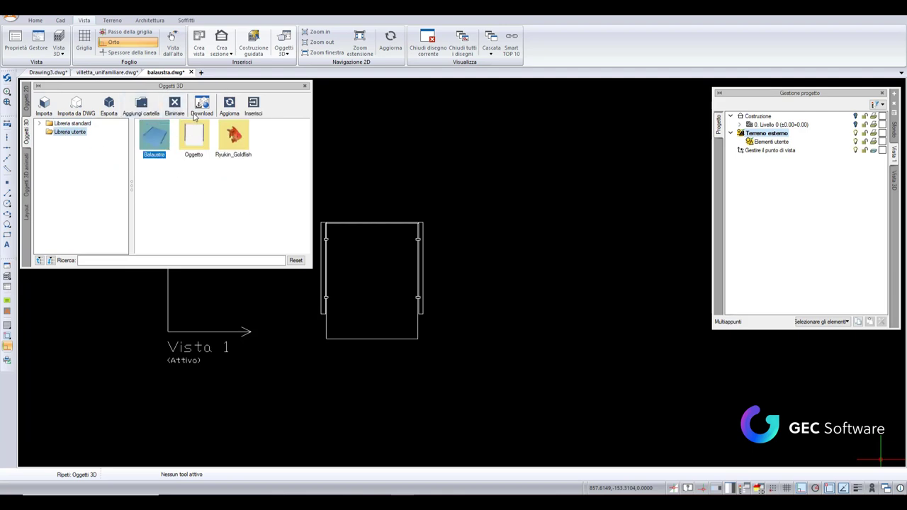
pyautogui.click(177, 110)
pyautogui.click(209, 217)
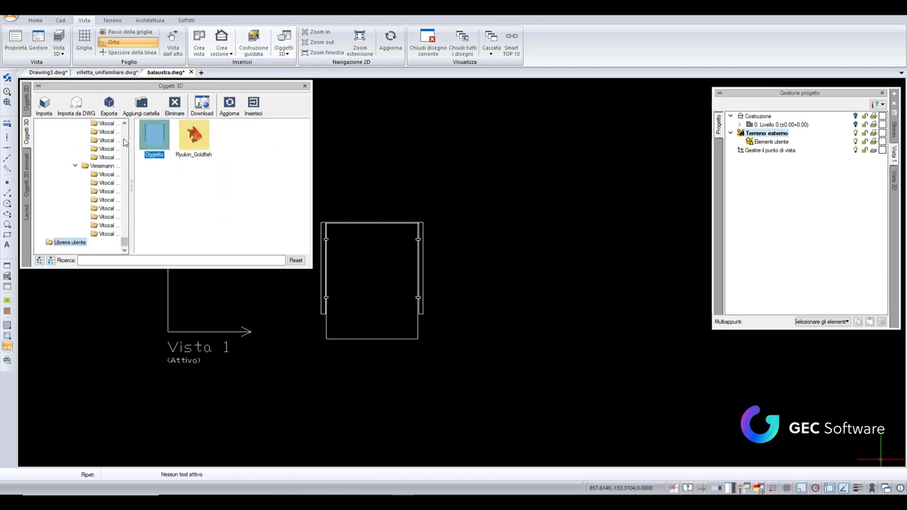
pyautogui.click(43, 108)
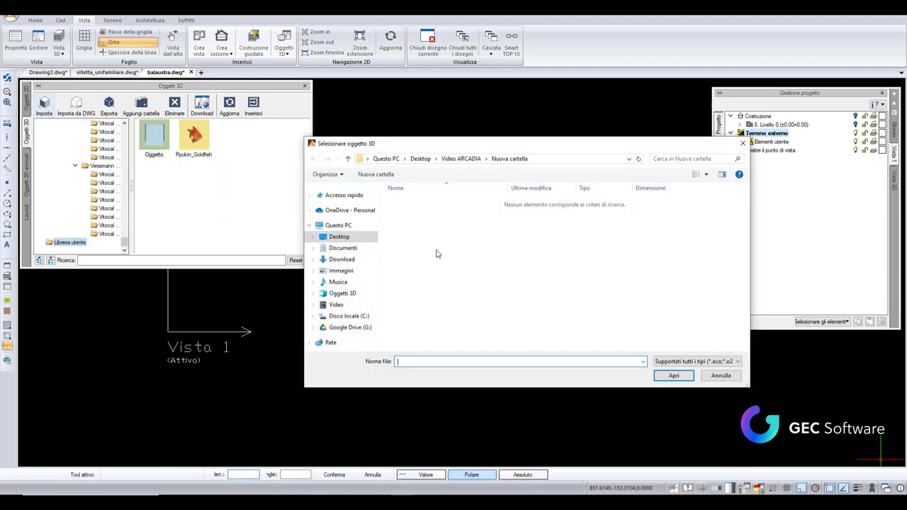
pyautogui.click(718, 361)
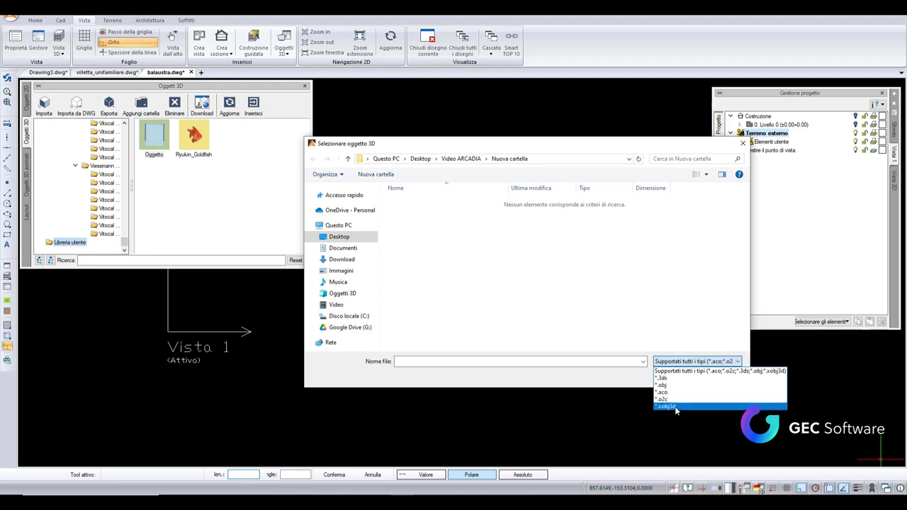
pyautogui.click(743, 144)
pyautogui.click(743, 144)
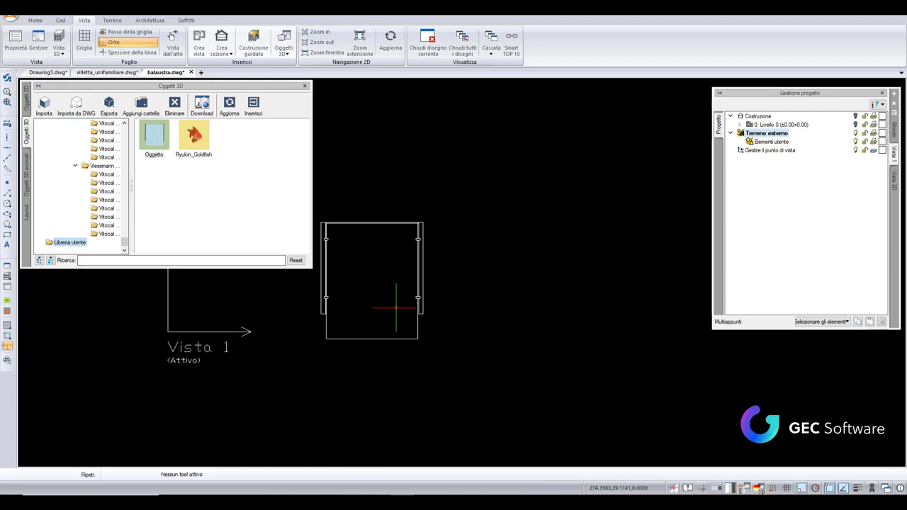
# With the Architettura tab shown, select the top line of the railing frame rectangle
pyautogui.moveTo(385, 304); pyautogui.dragTo(537, 299, button='middle')
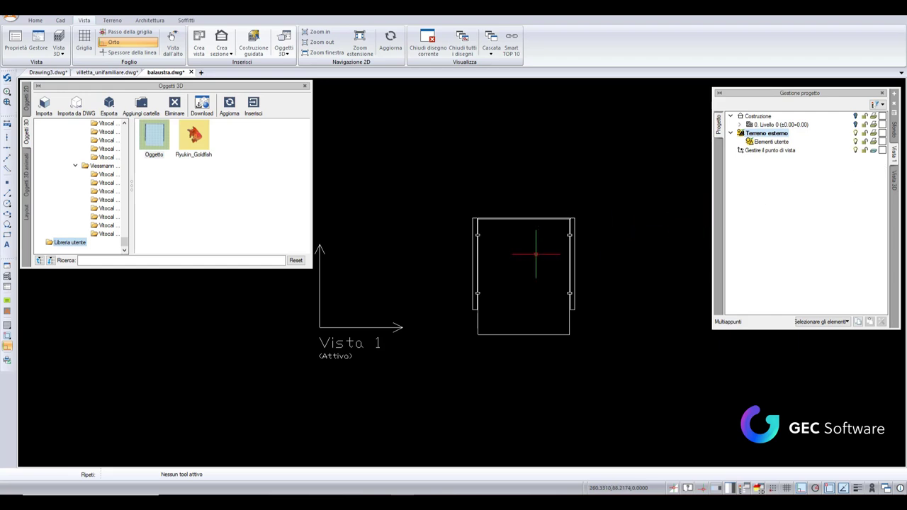
pyautogui.click(39, 19)
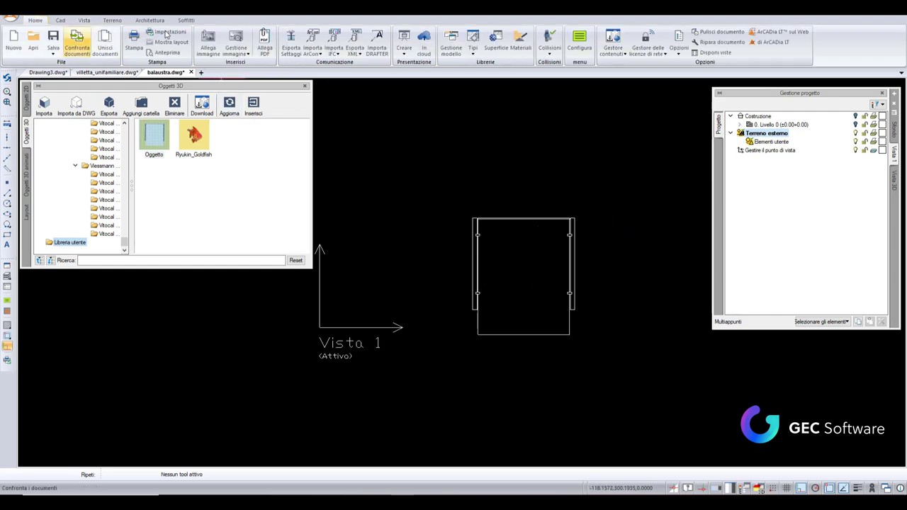
pyautogui.click(149, 20)
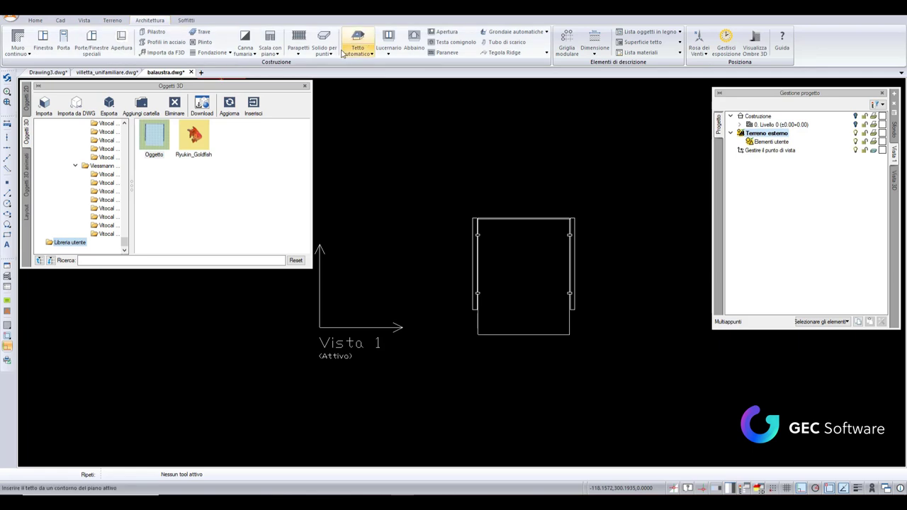
pyautogui.scroll(3, 525, 209)
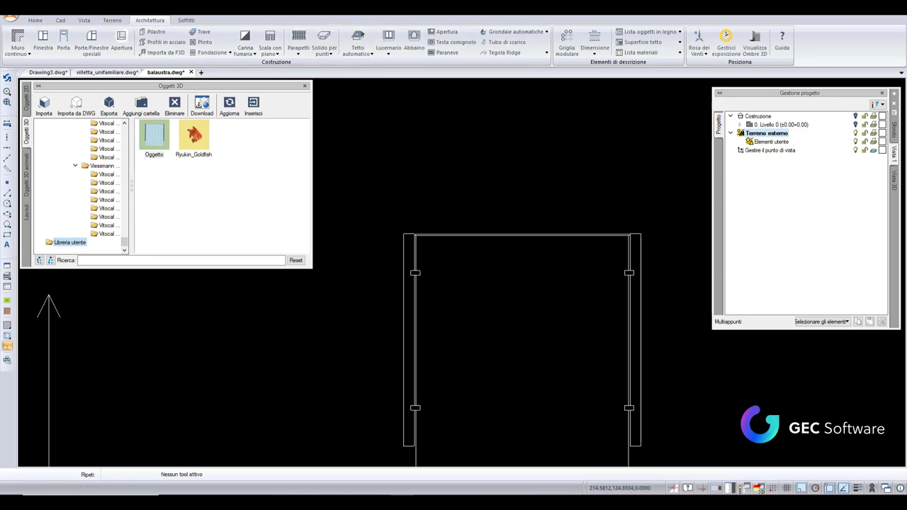
pyautogui.moveTo(577, 389); pyautogui.dragTo(577, 278, button='middle')
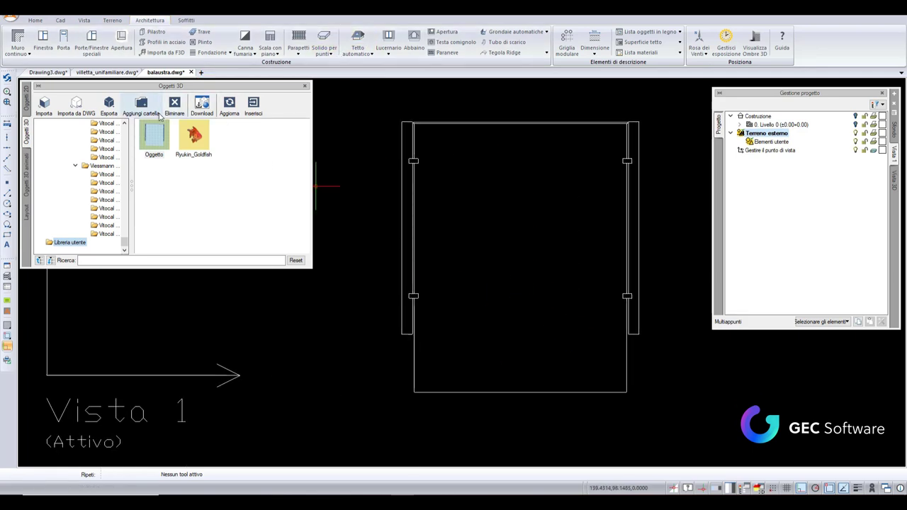
pyautogui.click(567, 123)
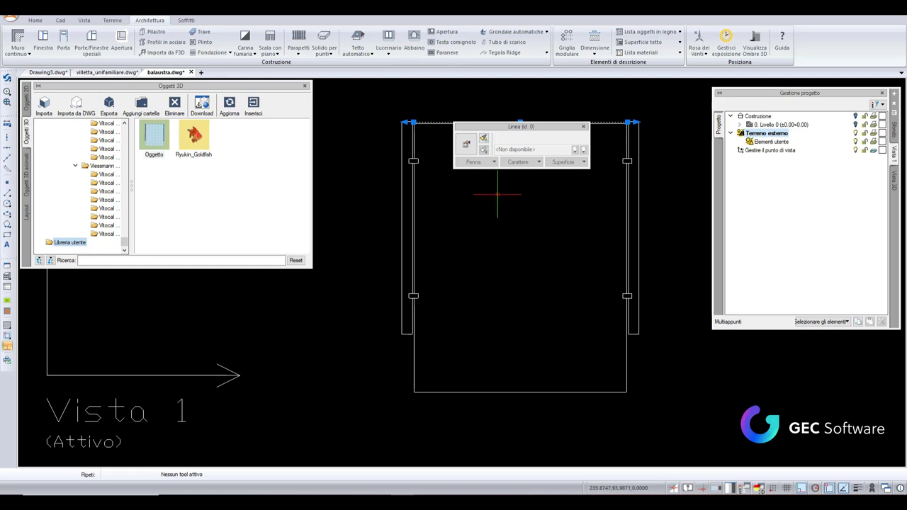
# Remove the Oggetto item from the user 3D library, confirming with Sì
pyautogui.click(153, 146)
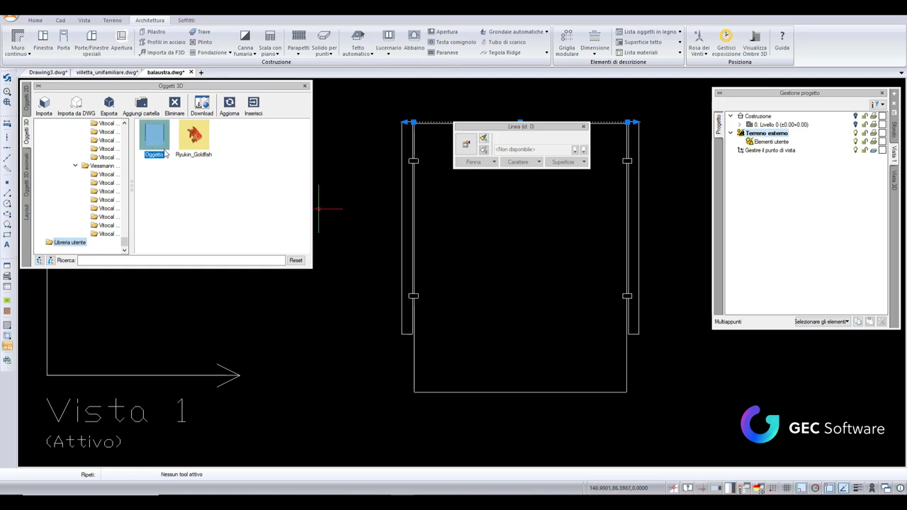
pyautogui.click(175, 106)
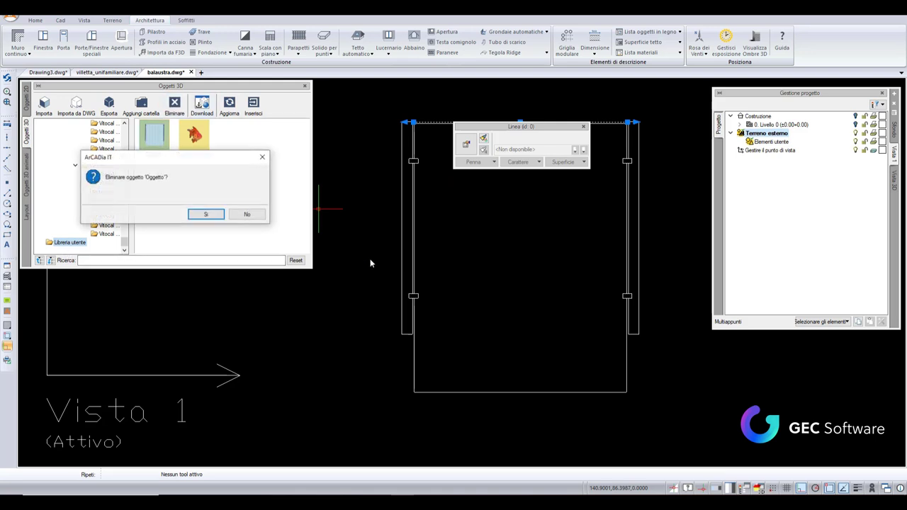
pyautogui.click(207, 214)
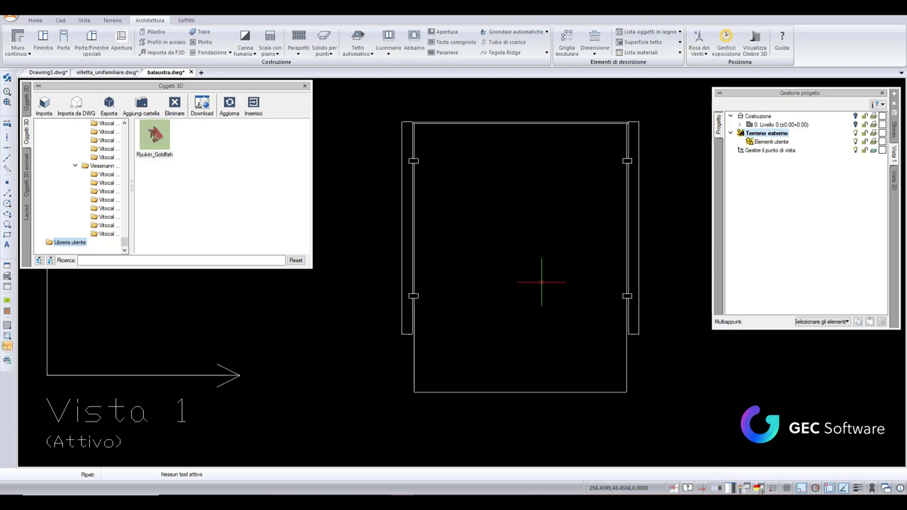
pyautogui.scroll(3, 475, 124)
pyautogui.scroll(-3, 474, 124)
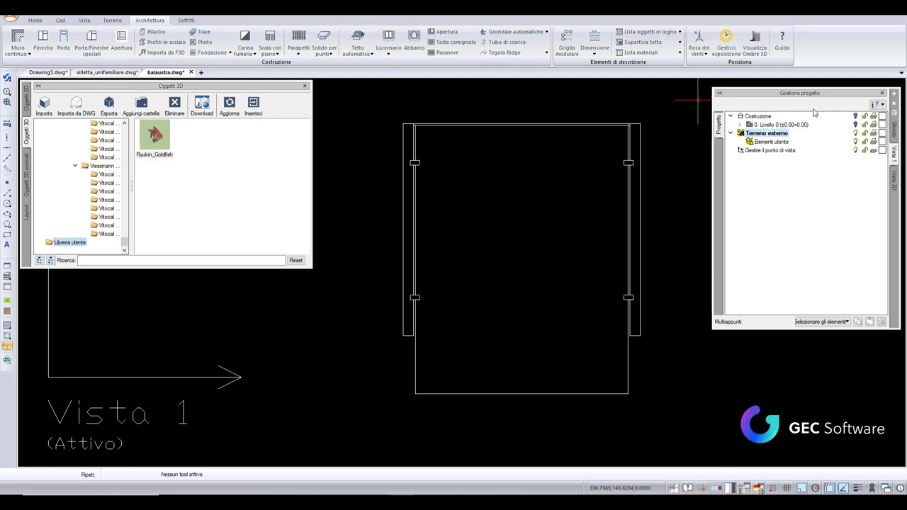
# Expand Livello 0 in Gestione progetto and briefly inspect the slab in Vista 3D
pyautogui.click(854, 125)
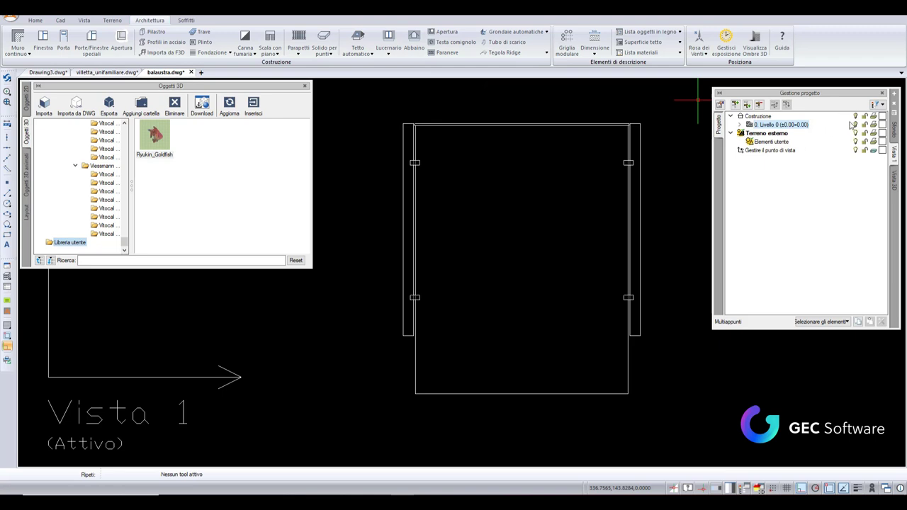
pyautogui.click(739, 125)
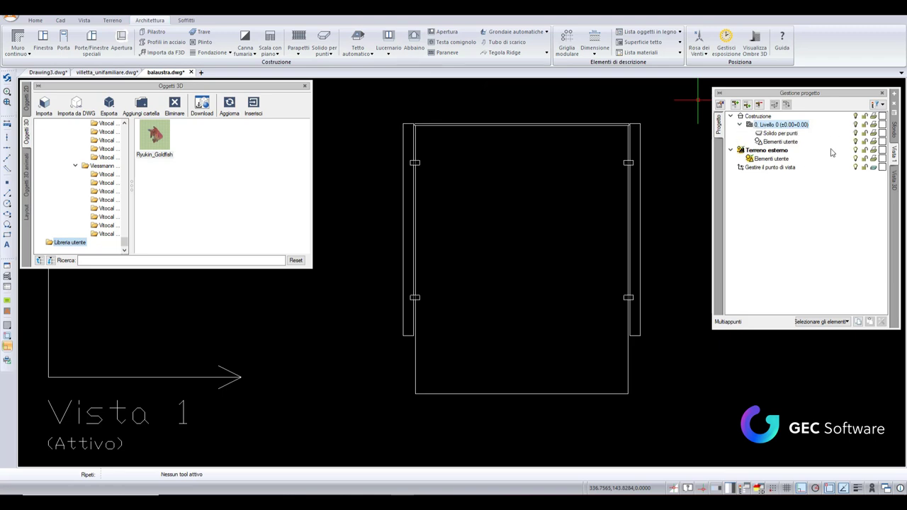
pyautogui.click(896, 177)
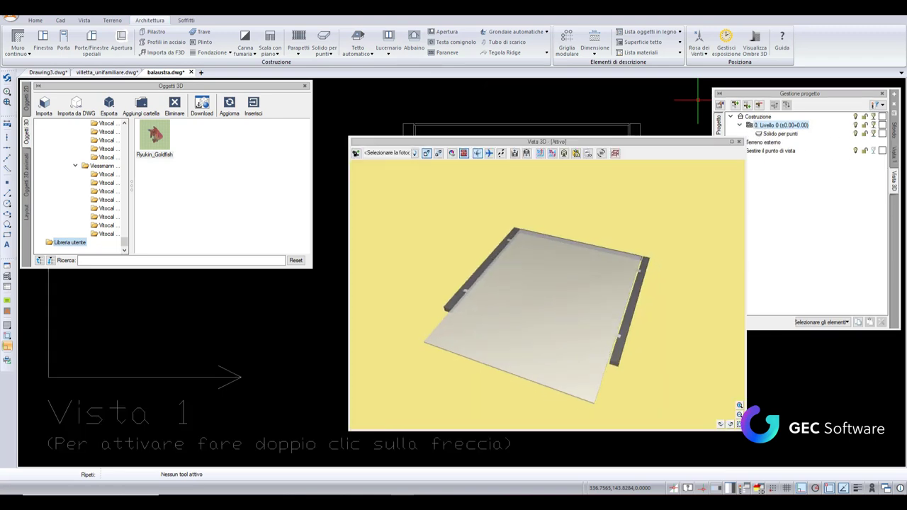
pyautogui.moveTo(598, 341)
pyautogui.mouseDown()
pyautogui.moveTo(624, 312)
pyautogui.moveTo(576, 263)
pyautogui.mouseUp()
pyautogui.click(574, 323)
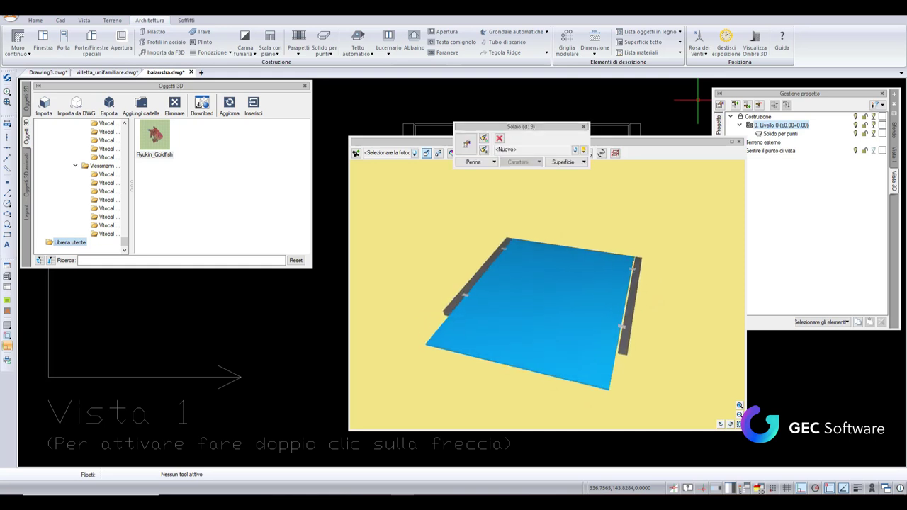
pyautogui.click(584, 128)
pyautogui.click(739, 141)
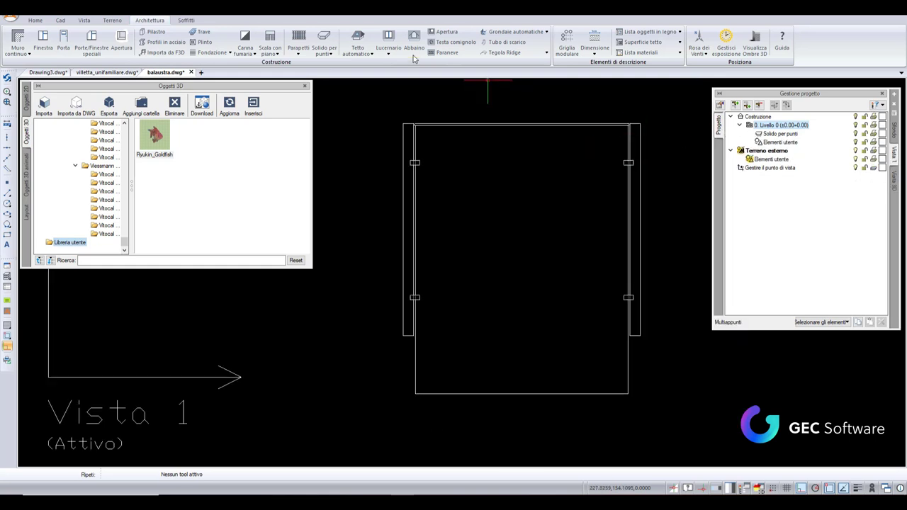
pyautogui.click(330, 43)
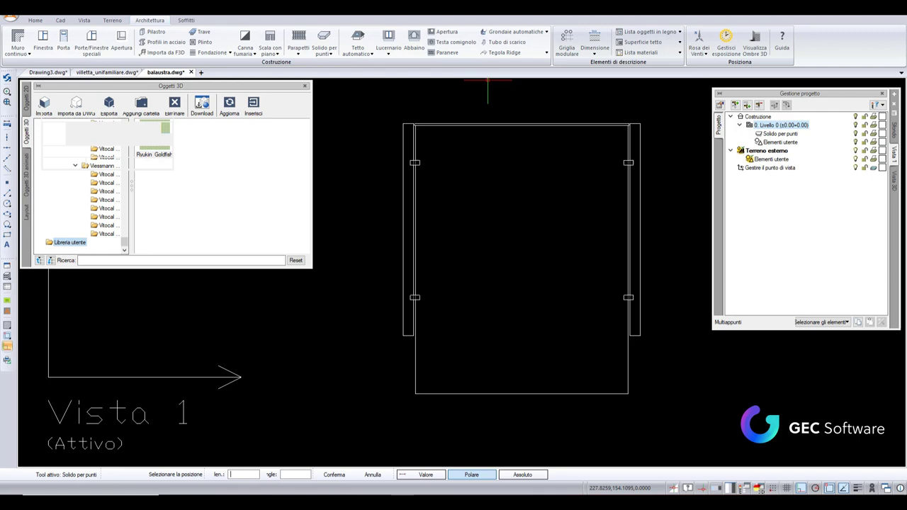
pyautogui.click(402, 124)
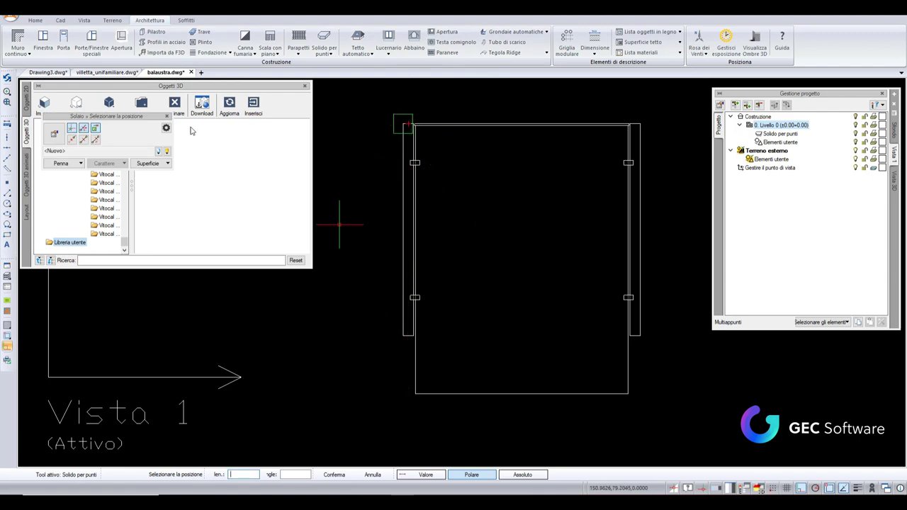
pyautogui.press('Escape')
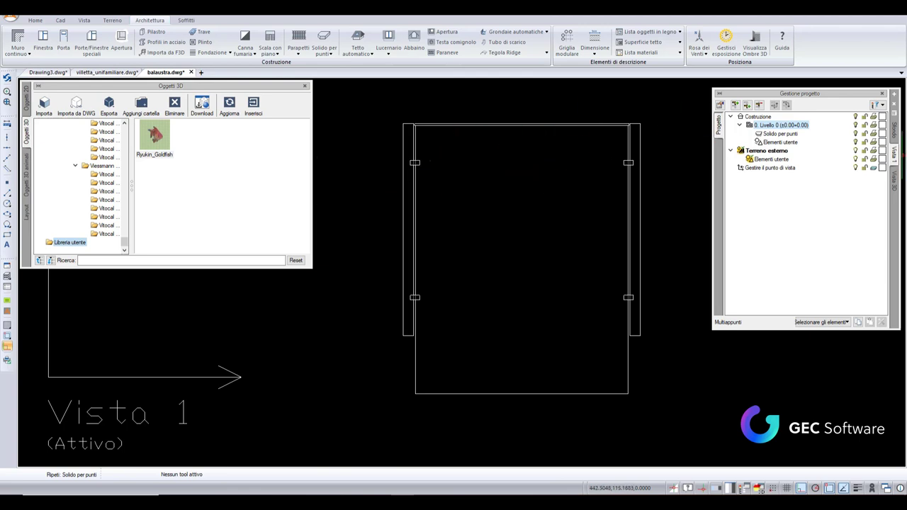
# Use Esporta and window-select the entire railing, then confirm to open the export properties
pyautogui.click(108, 114)
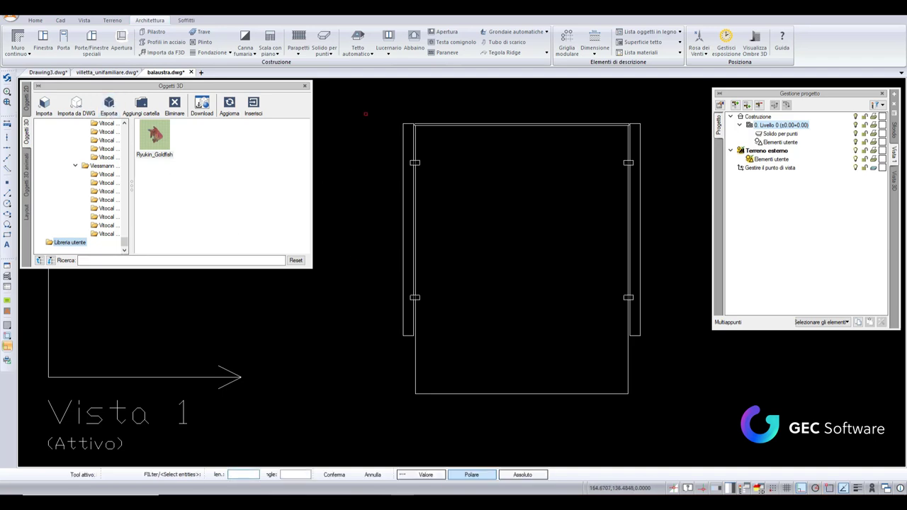
pyautogui.moveTo(365, 113); pyautogui.dragTo(682, 415)
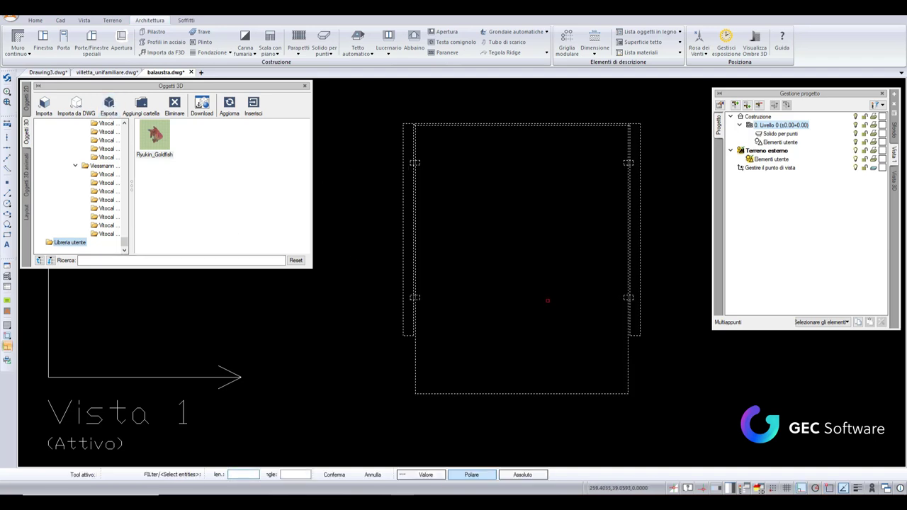
pyautogui.press('Return')
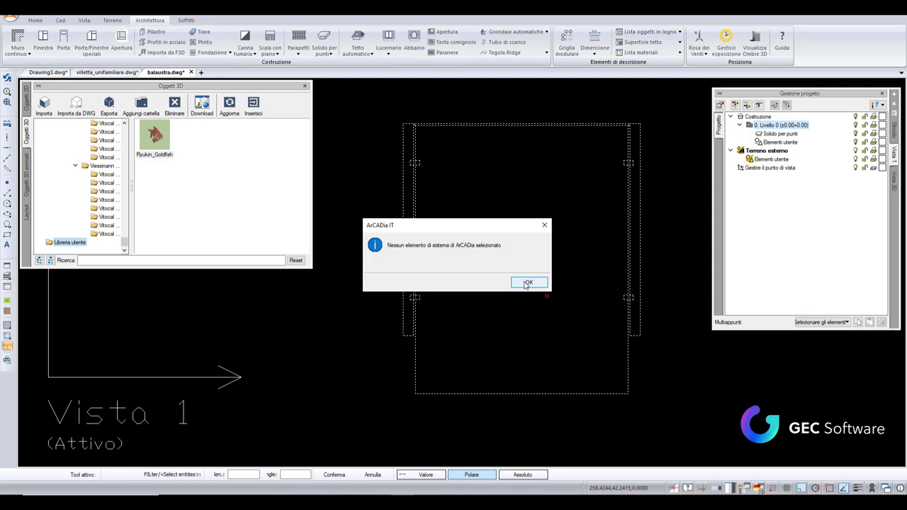
pyautogui.click(526, 284)
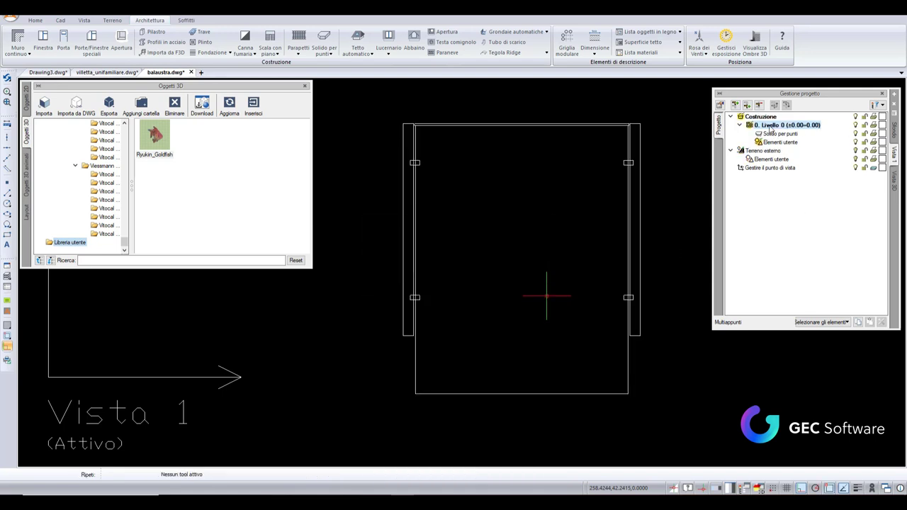
pyautogui.click(110, 108)
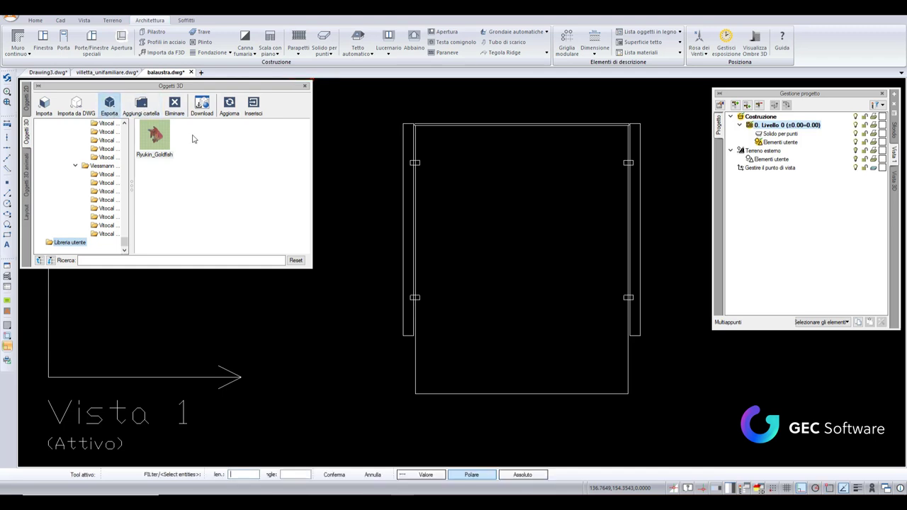
pyautogui.click(387, 117)
pyautogui.click(649, 413)
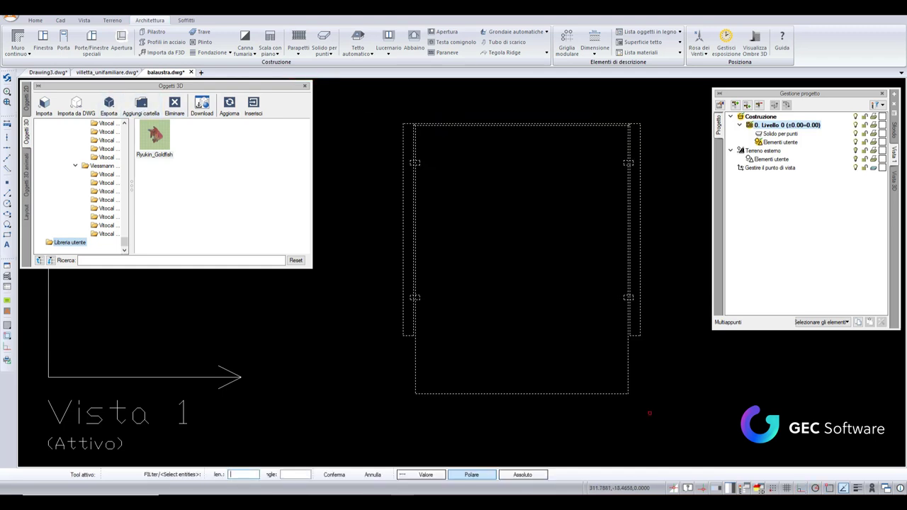
pyautogui.press('Return')
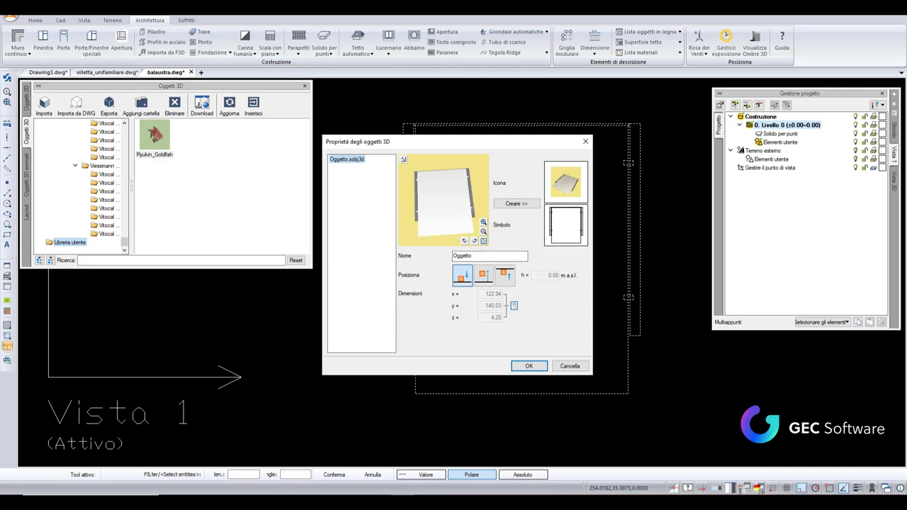
# Rename the object from Oggetto to Balaustra and generate its icon from the railing preview
pyautogui.doubleClick(472, 255)
pyautogui.write('Balaustra')
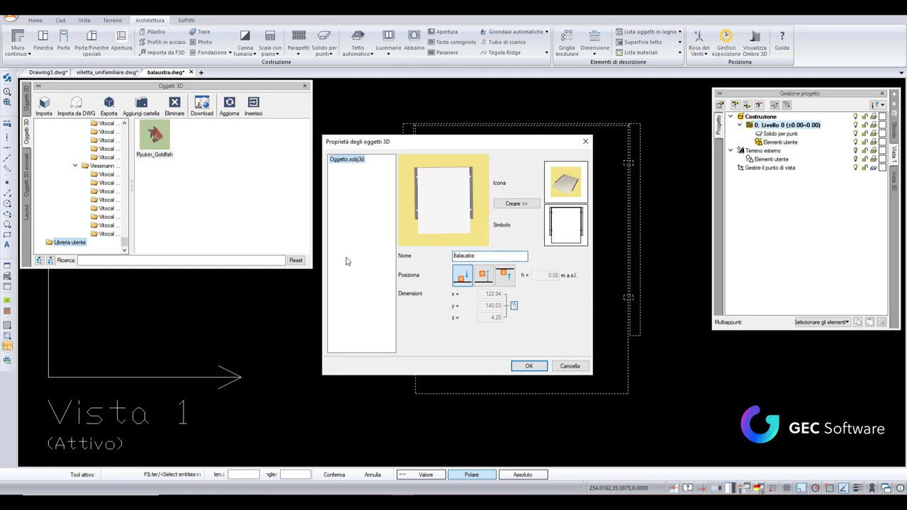
pyautogui.click(516, 204)
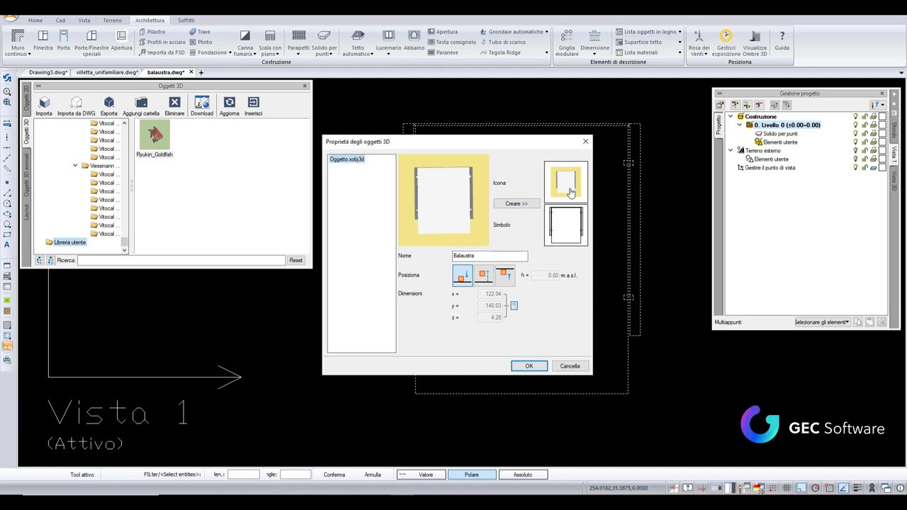
pyautogui.moveTo(443, 199)
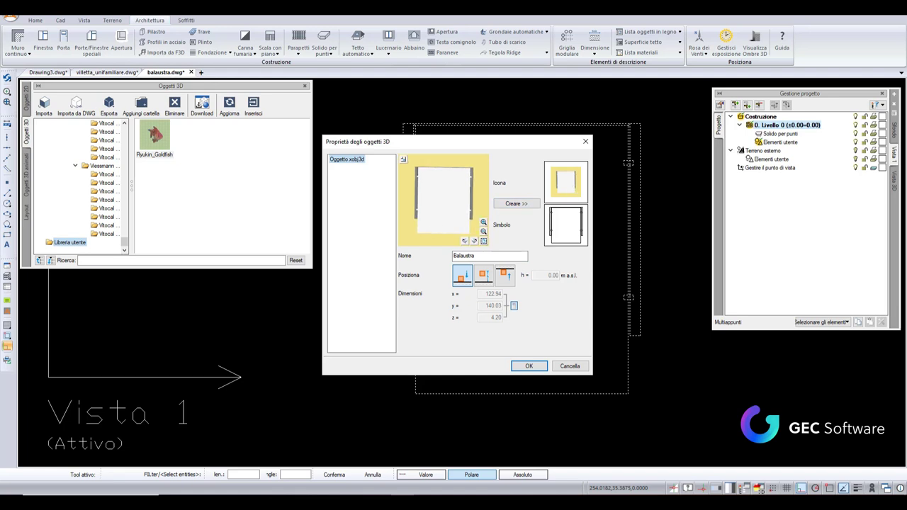
pyautogui.click(484, 242)
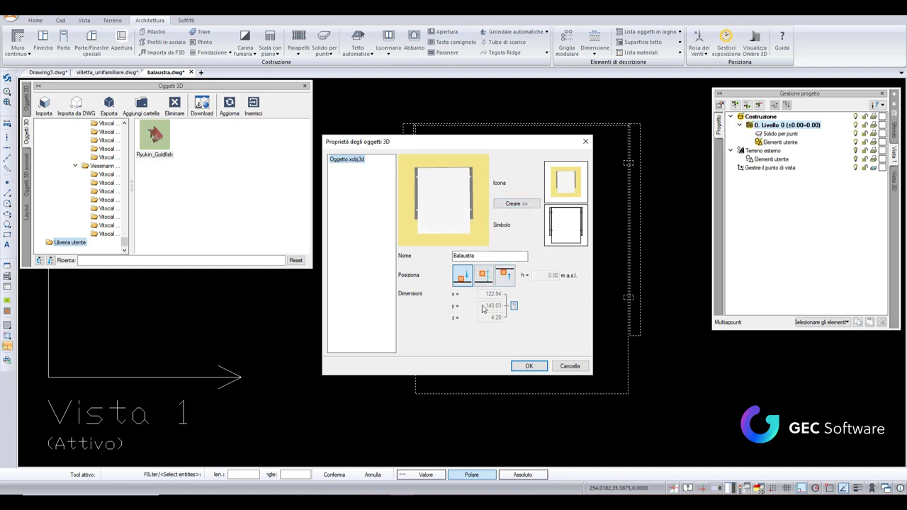
# Save Balaustra to the user library and pick it up from Oggetti 3D for placement
pyautogui.click(530, 367)
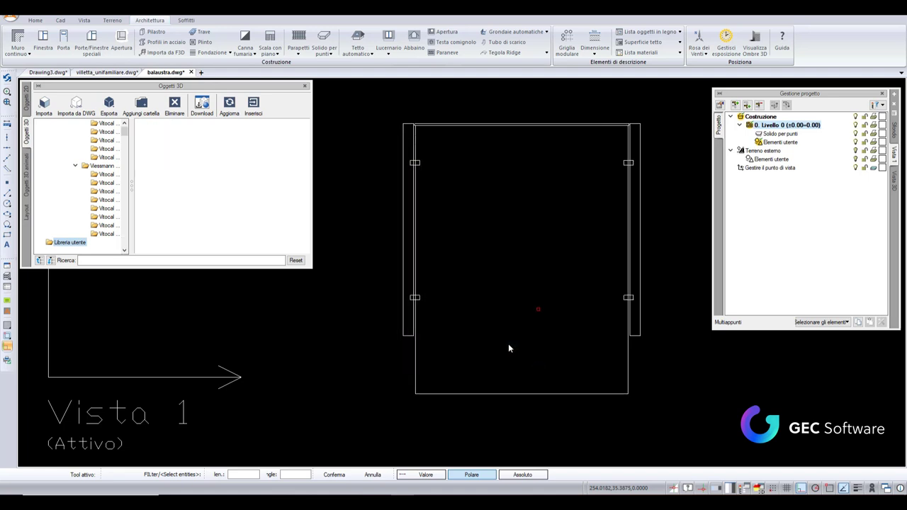
pyautogui.scroll(-4, 530, 266)
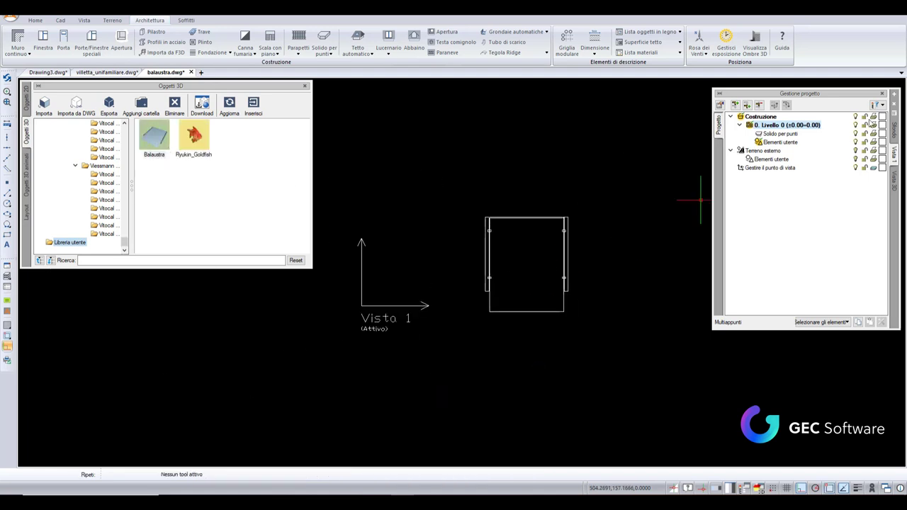
pyautogui.moveTo(628, 259); pyautogui.dragTo(509, 224, button='middle')
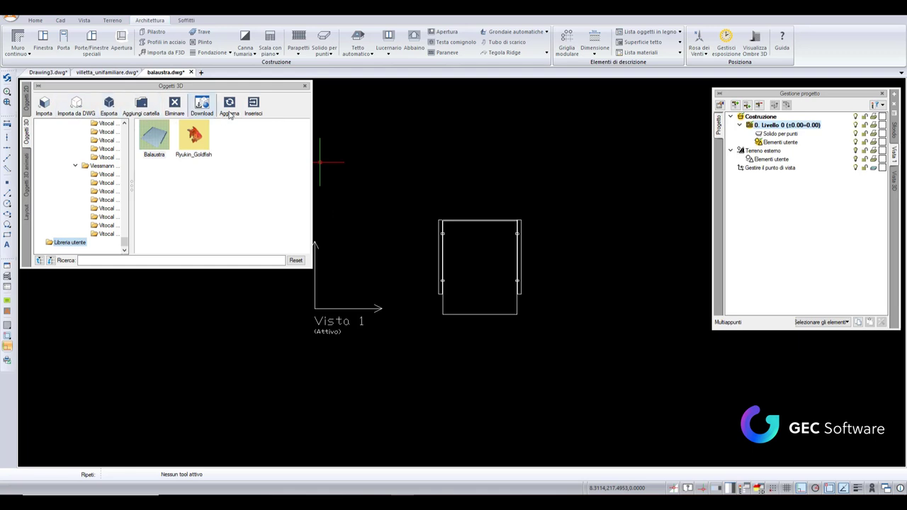
pyautogui.doubleClick(162, 141)
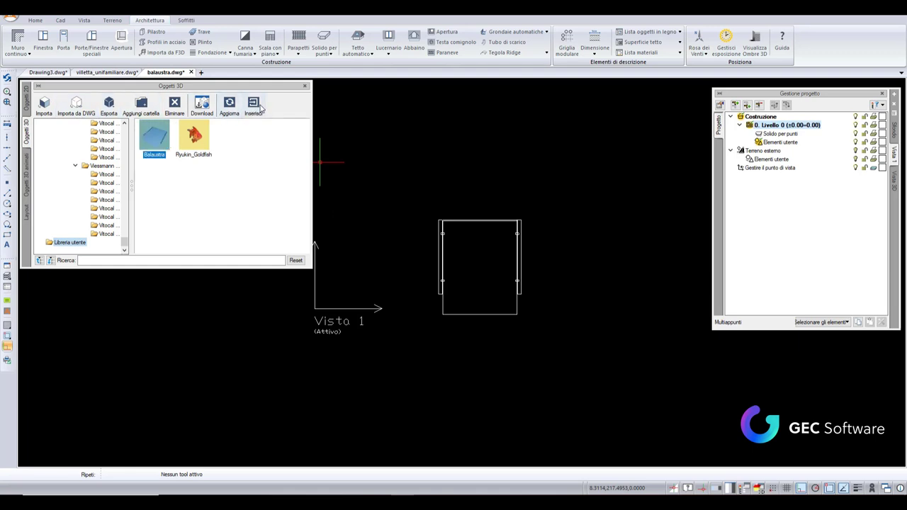
# Place the Balaustra beside the original railing and view both in the 3D window
pyautogui.click(592, 267)
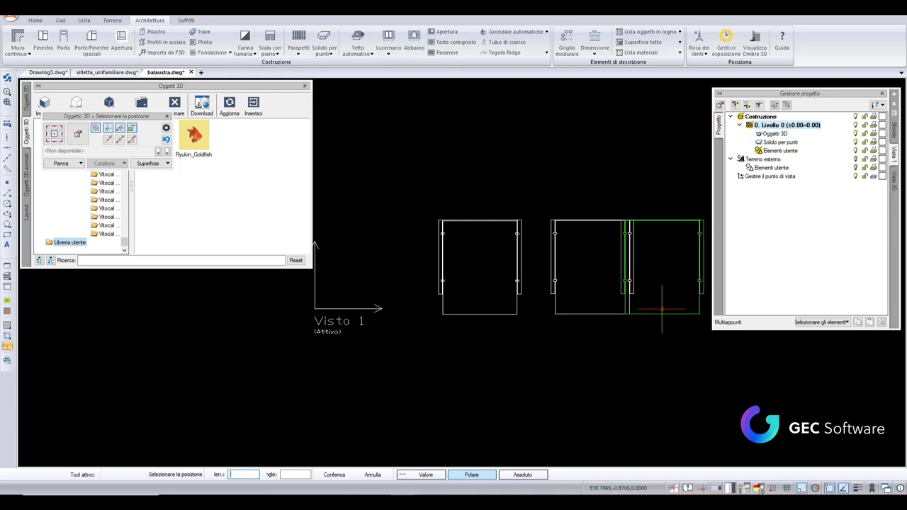
pyautogui.press('Escape')
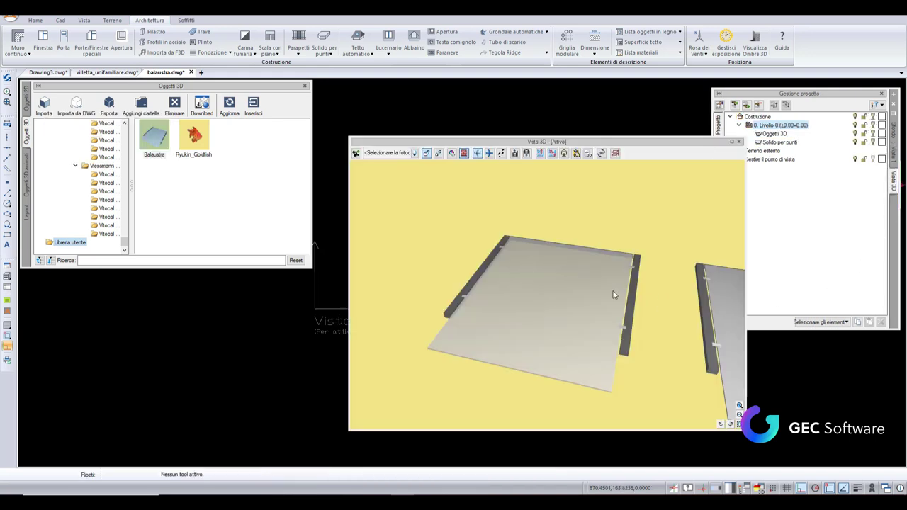
pyautogui.moveTo(614, 295)
pyautogui.mouseDown(button='middle')
pyautogui.moveTo(543, 305)
pyautogui.moveTo(674, 146)
pyautogui.mouseUp(button='middle')
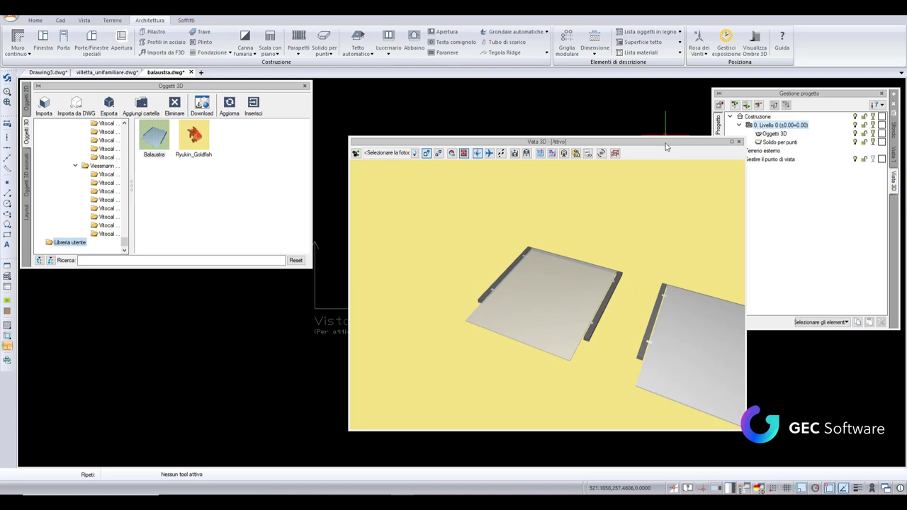
pyautogui.moveTo(675, 146); pyautogui.dragTo(821, 155)
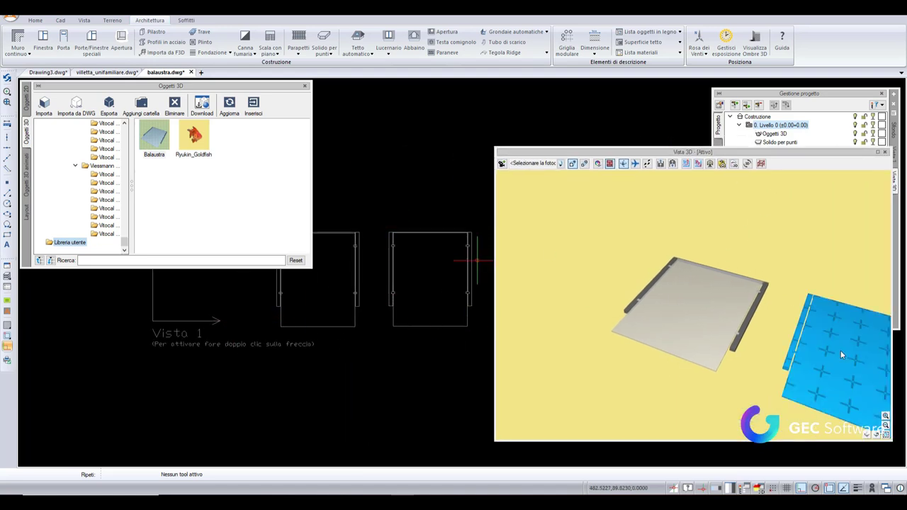
# Rotate the inserted Balaustra 90° about X so it stands upright
pyautogui.click(899, 158)
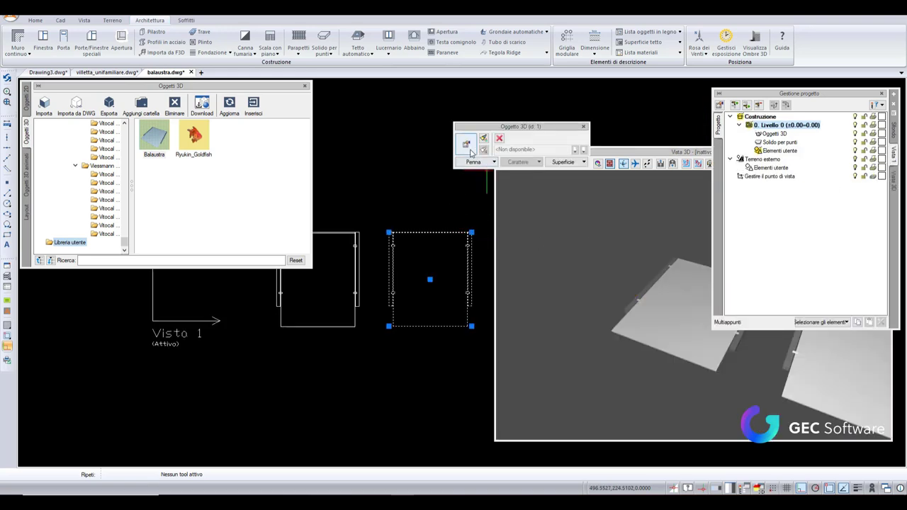
pyautogui.click(468, 146)
pyautogui.write('90')
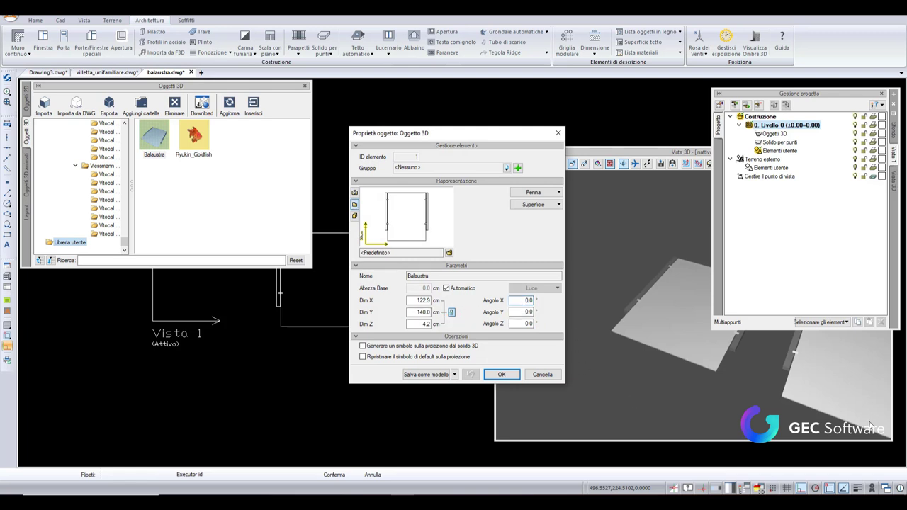
pyautogui.click(502, 375)
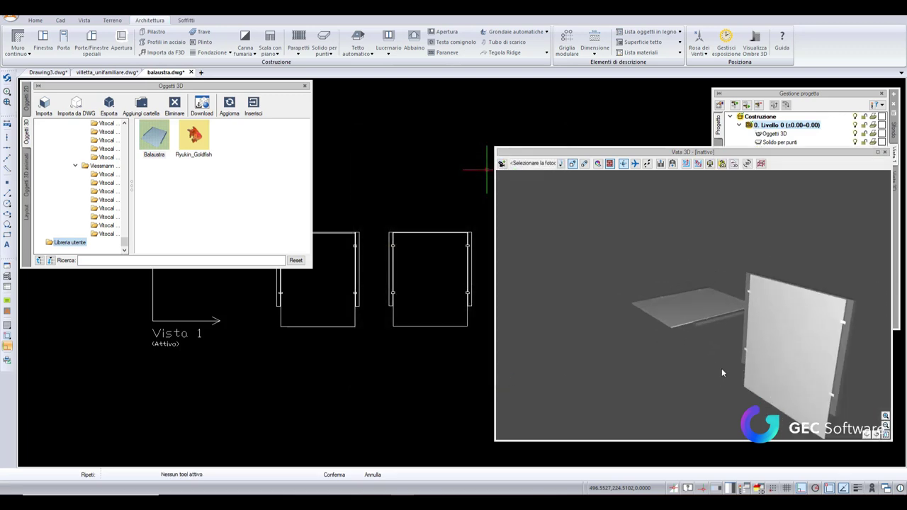
pyautogui.moveTo(722, 368)
pyautogui.mouseDown()
pyautogui.moveTo(757, 396)
pyautogui.moveTo(785, 354)
pyautogui.mouseUp()
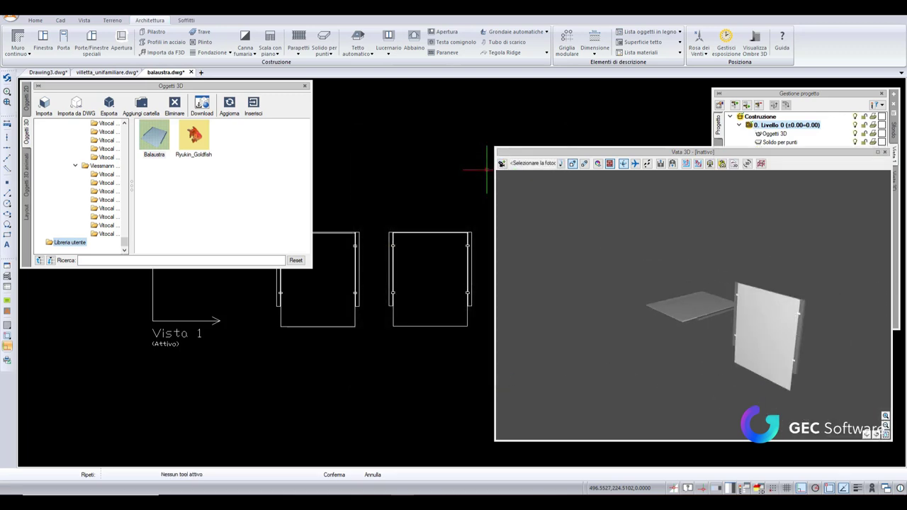
# Enable Generare un simbolo sulla proiezione to draw the railing's plan symbol
pyautogui.click(425, 233)
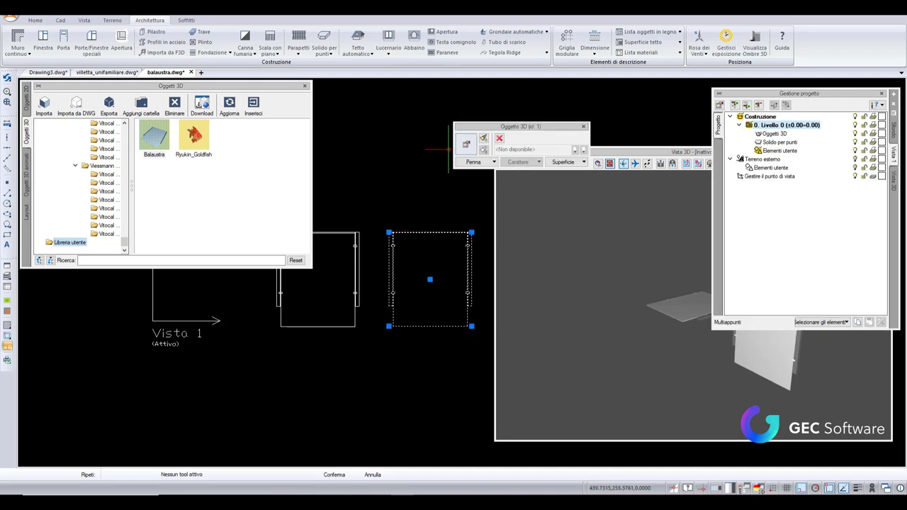
pyautogui.click(465, 144)
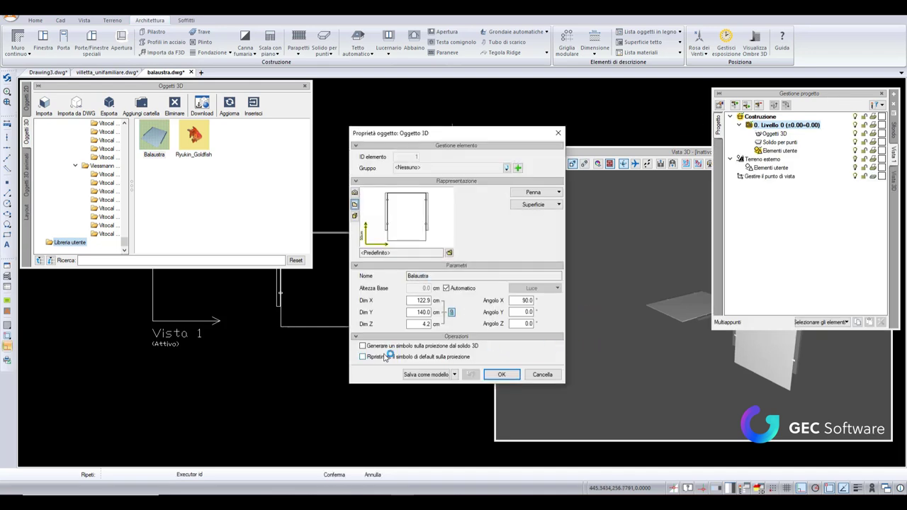
pyautogui.click(388, 346)
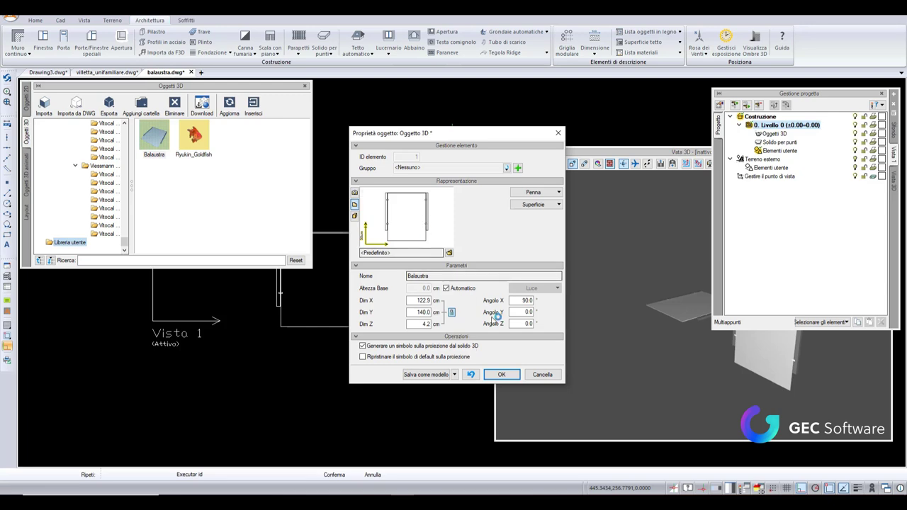
pyautogui.click(502, 374)
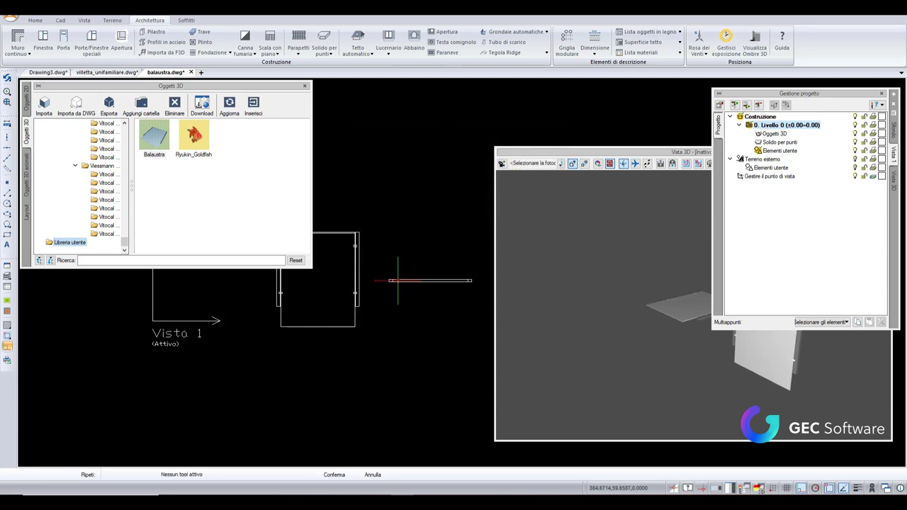
pyautogui.scroll(3, 405, 279)
pyautogui.moveTo(404, 323); pyautogui.dragTo(298, 385, button='middle')
pyautogui.scroll(-2, 349, 361)
pyautogui.click(645, 388)
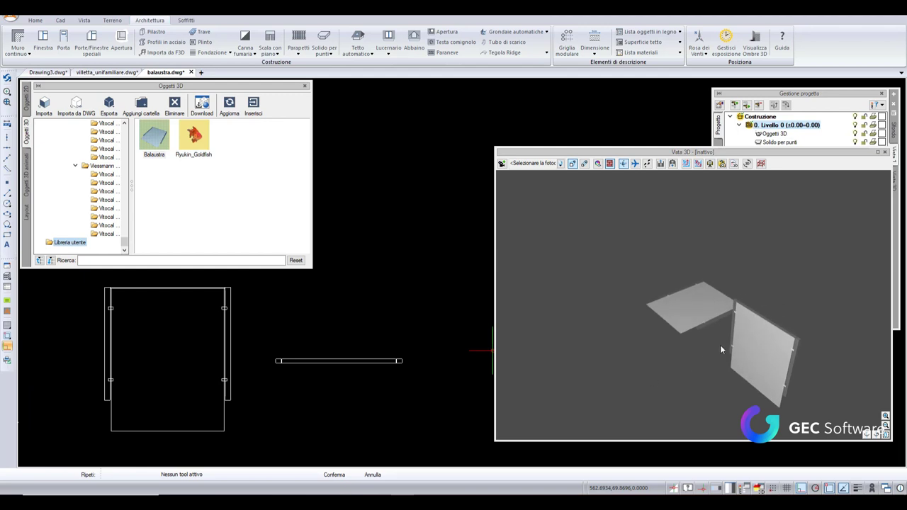
pyautogui.moveTo(721, 349); pyautogui.dragTo(731, 341)
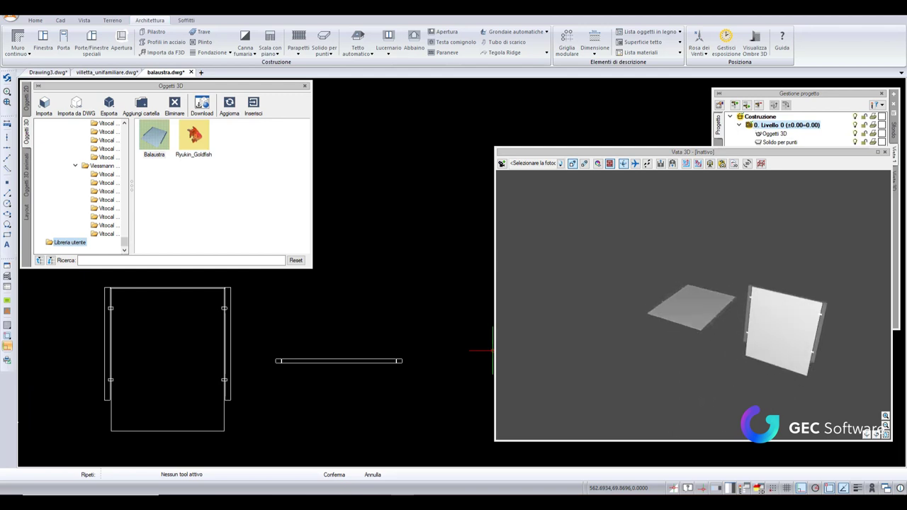
pyautogui.scroll(3, 276, 371)
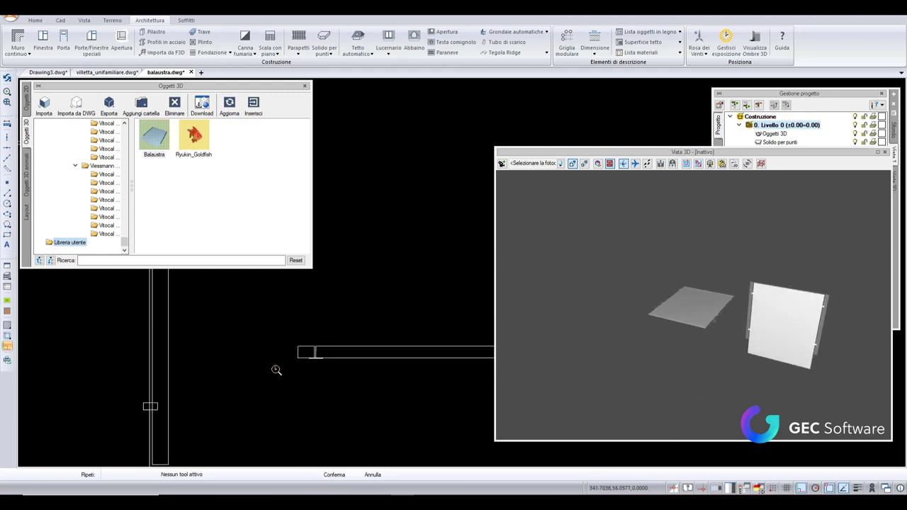
pyautogui.scroll(-2, 348, 377)
pyautogui.moveTo(382, 415); pyautogui.dragTo(372, 417, button='middle')
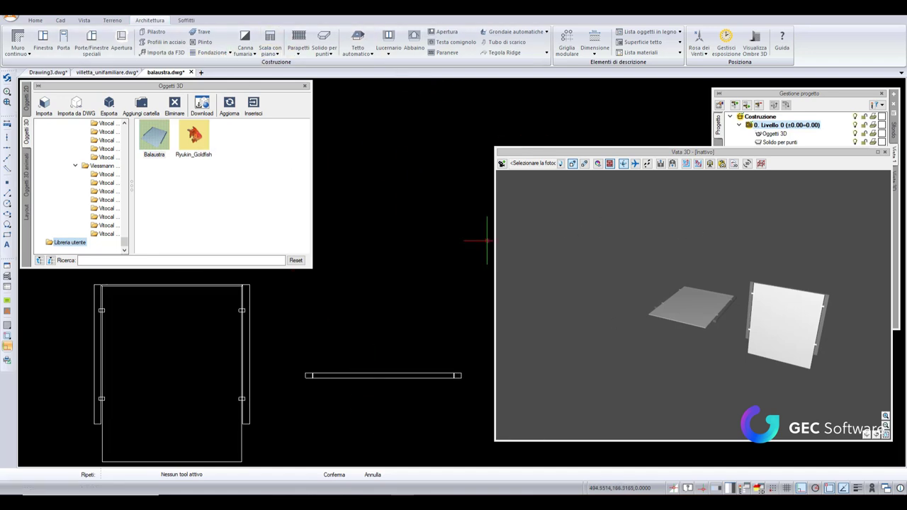
pyautogui.moveTo(405, 410); pyautogui.dragTo(402, 412, button='middle')
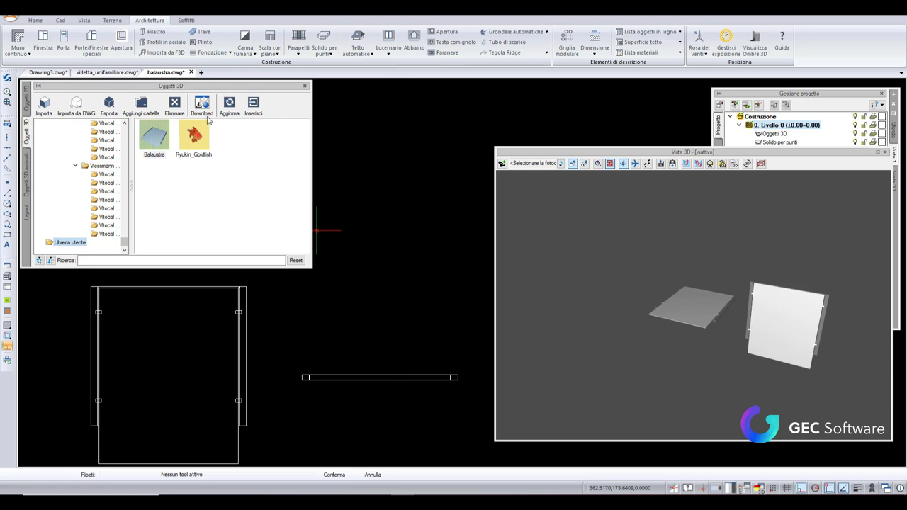
pyautogui.moveTo(824, 264)
pyautogui.moveTo(796, 355); pyautogui.dragTo(783, 351)
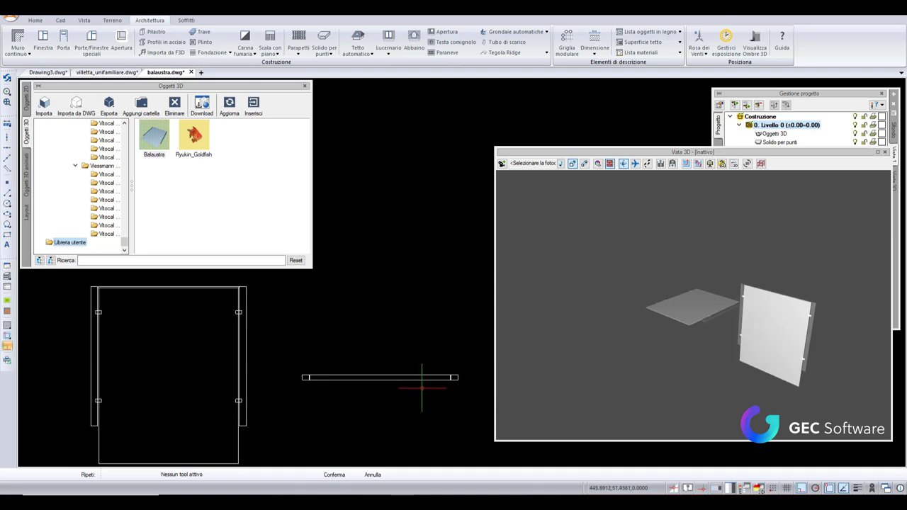
pyautogui.click(380, 377)
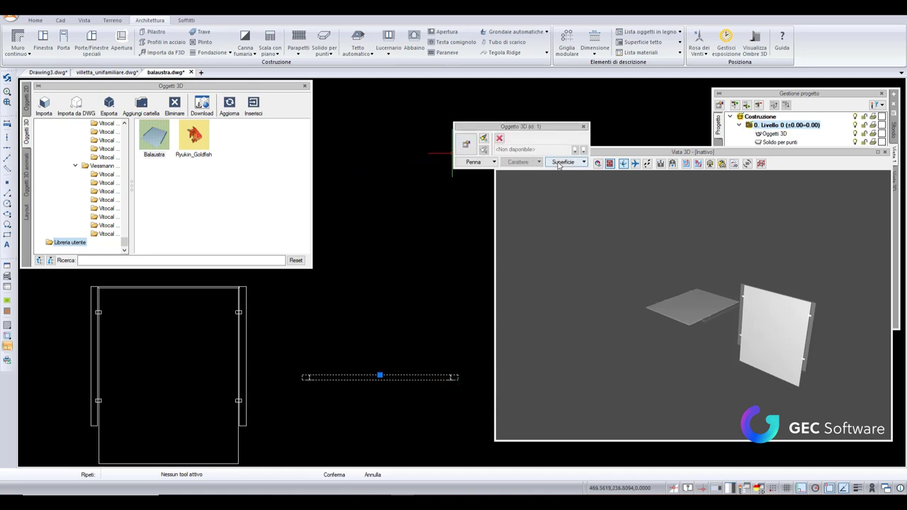
pyautogui.click(564, 161)
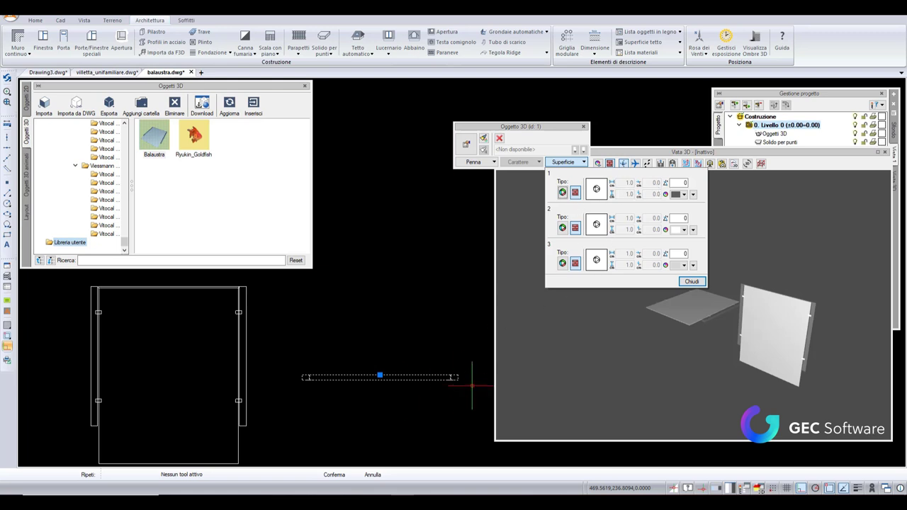
pyautogui.click(692, 282)
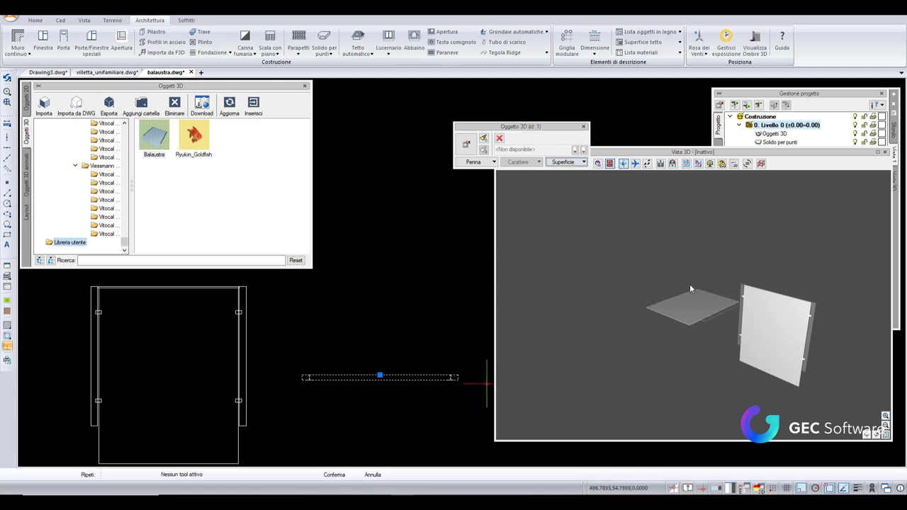